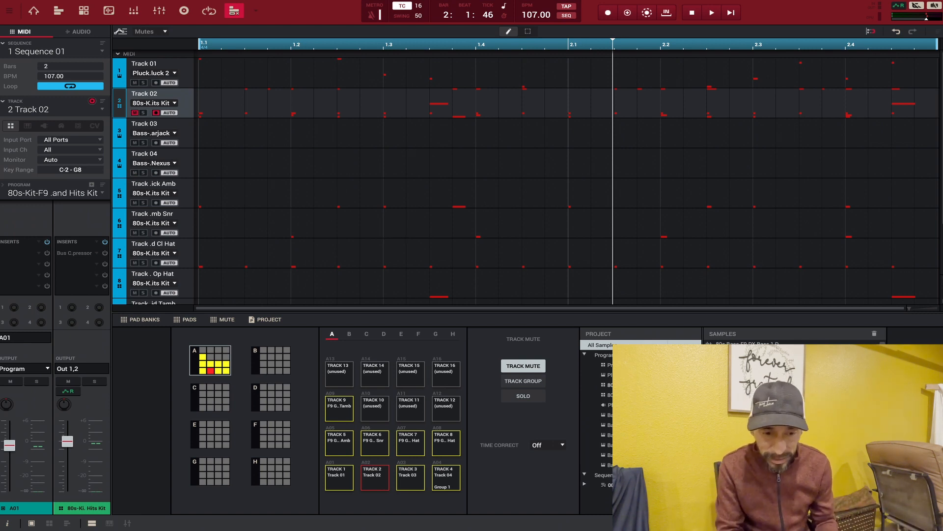
- Place the 80s-Bass sample on the Audio 001 track between beats 1.3 and 1.4 and delete it again
{"action": "left_click", "coordinate": [80, 32]}
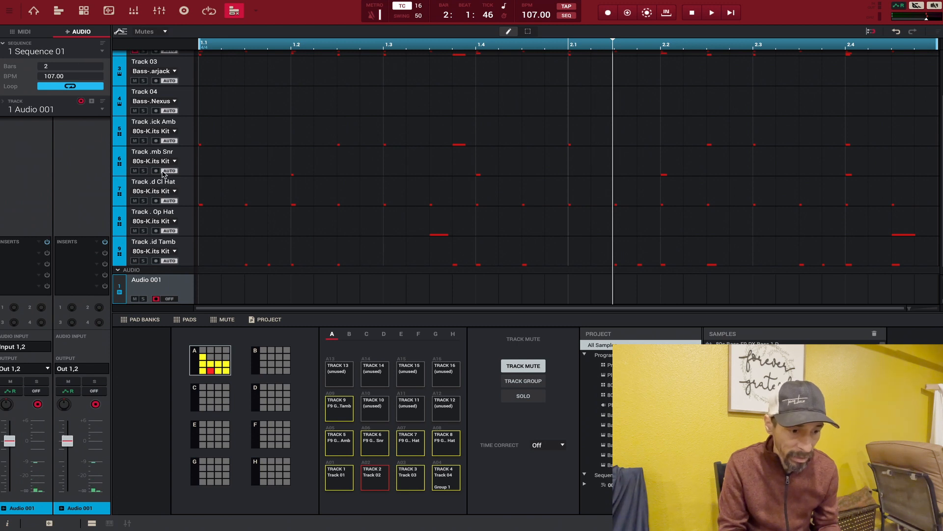
{"action": "scroll", "coordinate": [163, 174], "scroll_direction": "down", "scroll_amount": 1}
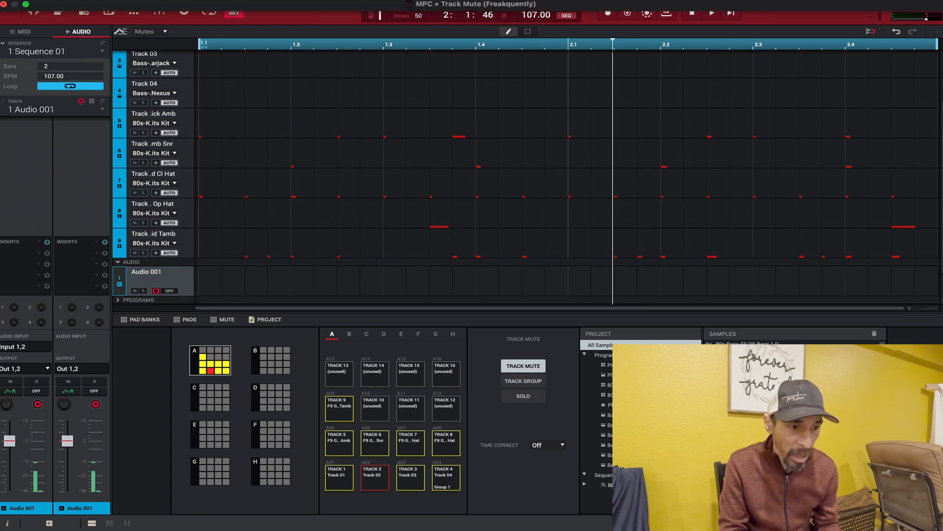
{"action": "left_click", "coordinate": [33, 11]}
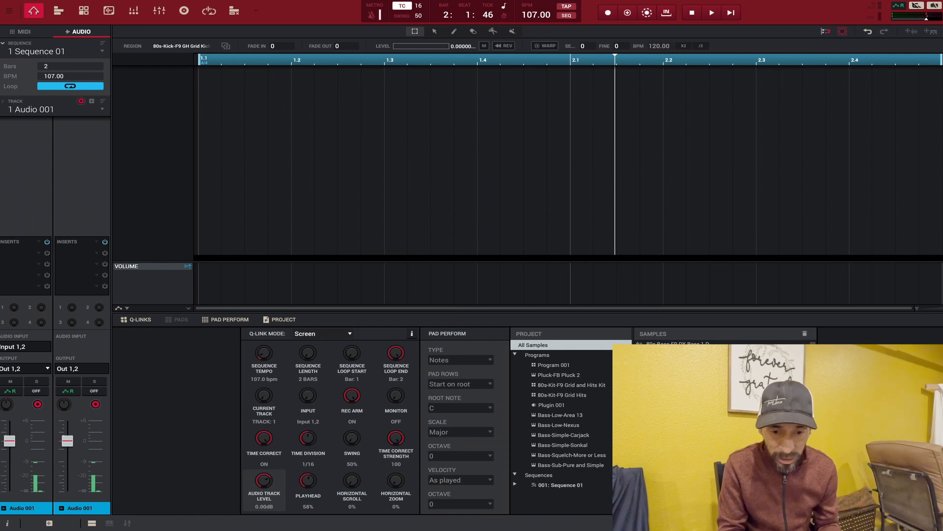
{"action": "left_click_drag", "start_coordinate": [678, 343], "coordinate": [401, 201]}
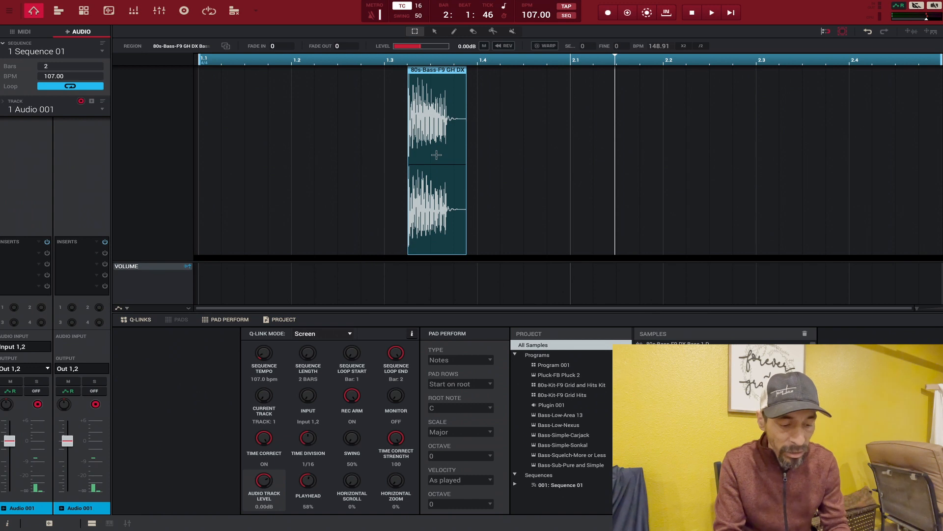
{"action": "key", "text": "Delete"}
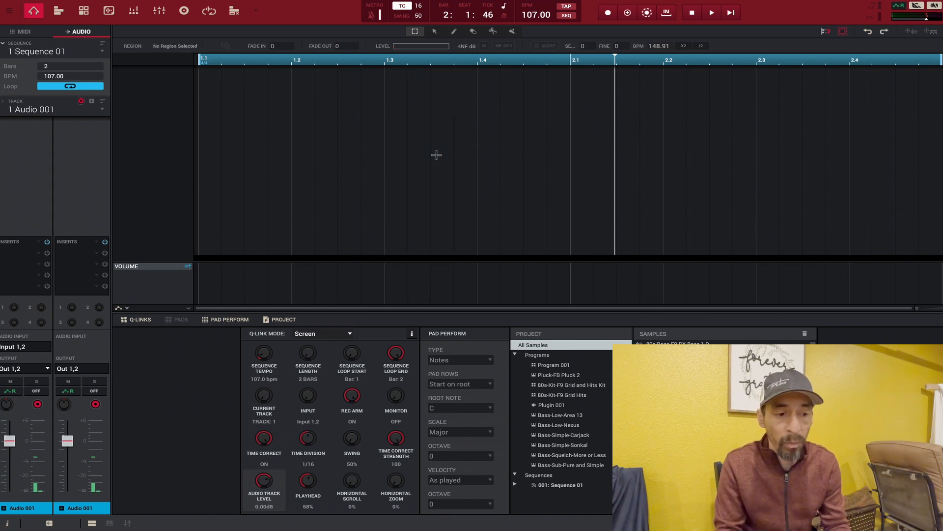
- Show the MIDI tracks in Track View and look over the project's export options
{"action": "left_click", "coordinate": [24, 32]}
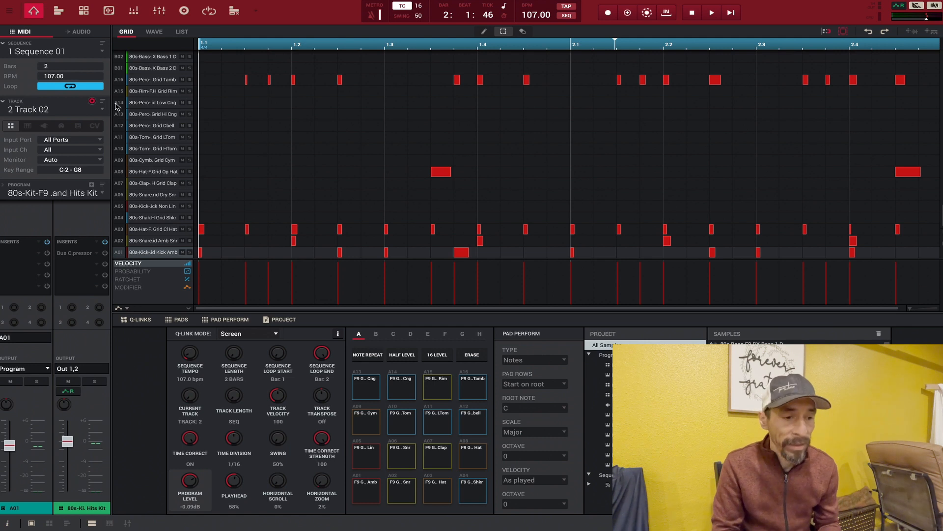
{"action": "left_click", "coordinate": [58, 13]}
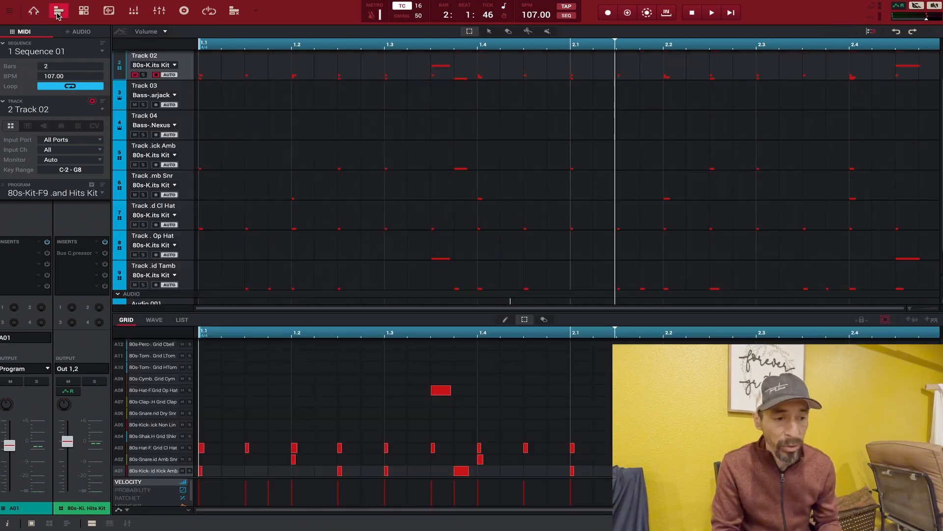
{"action": "left_click", "coordinate": [9, 16]}
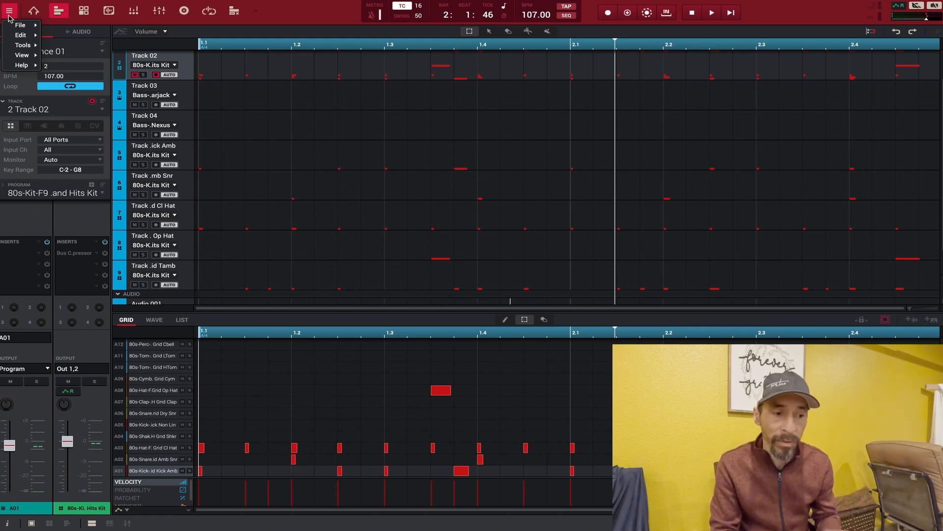
{"action": "mouse_move", "coordinate": [11, 28]}
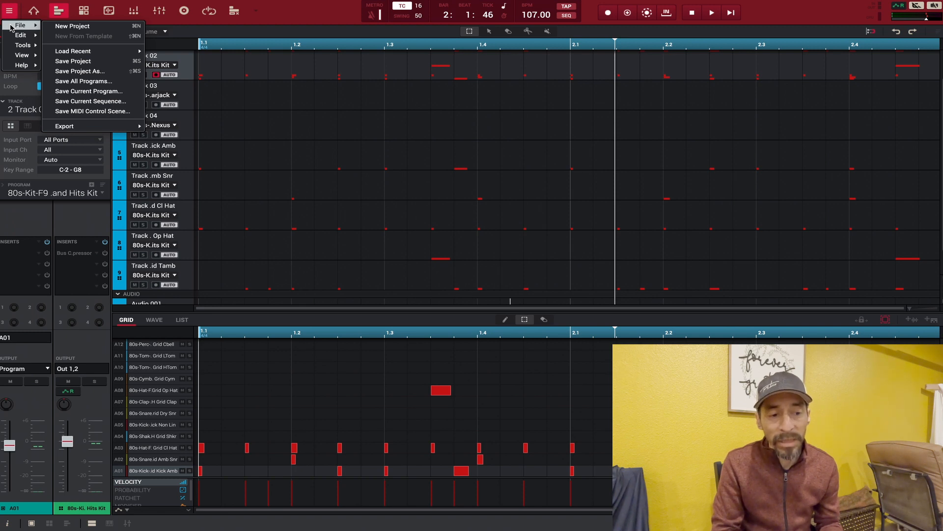
{"action": "mouse_move", "coordinate": [89, 126]}
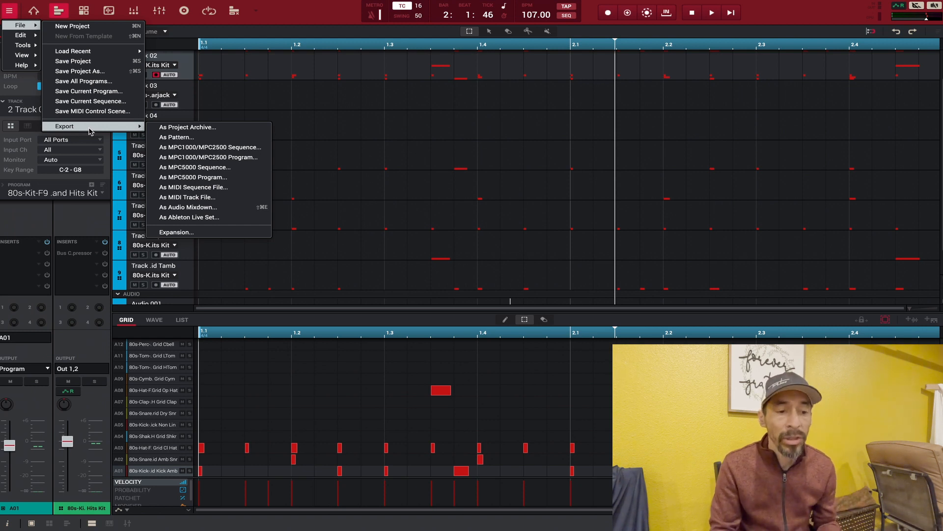
{"action": "left_click", "coordinate": [270, 16]}
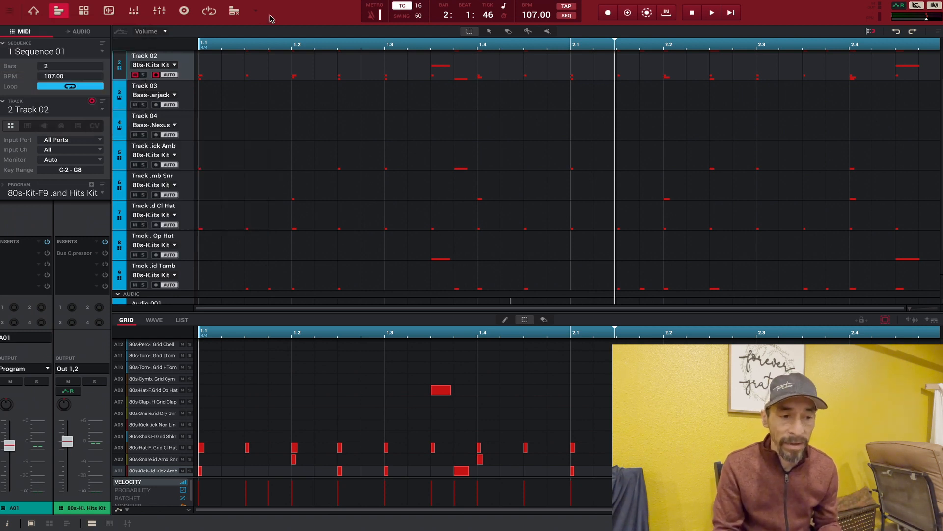
- Set up an audio mixdown export with Explode tracks as the render source and wav as the file format
{"action": "left_click", "coordinate": [10, 11]}
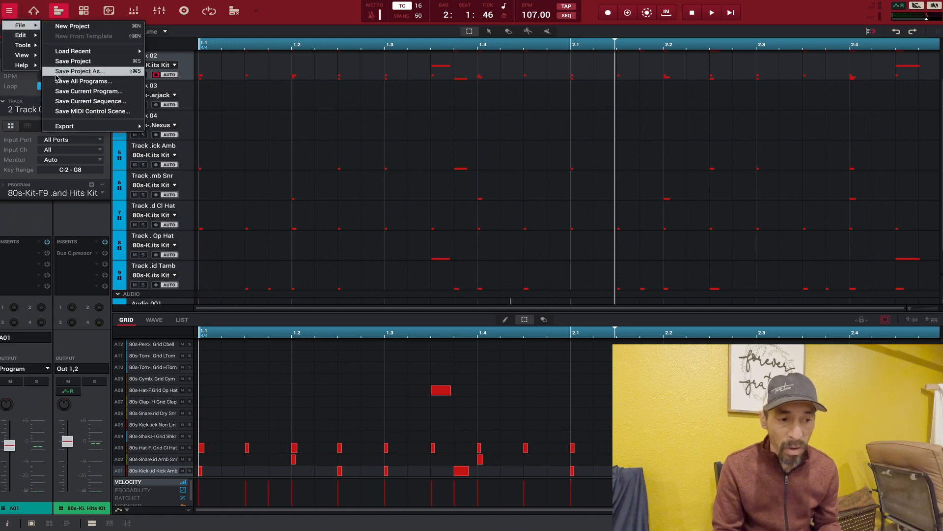
{"action": "mouse_move", "coordinate": [62, 126]}
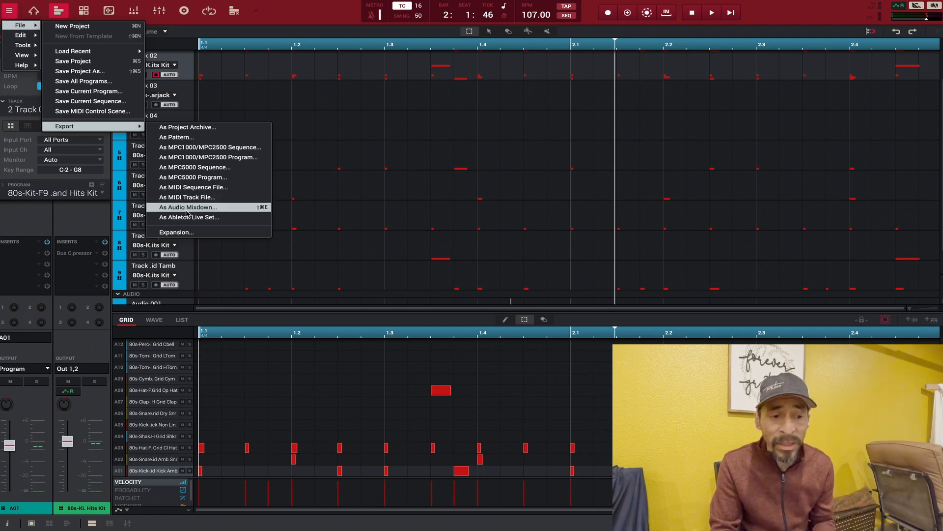
{"action": "left_click", "coordinate": [187, 208]}
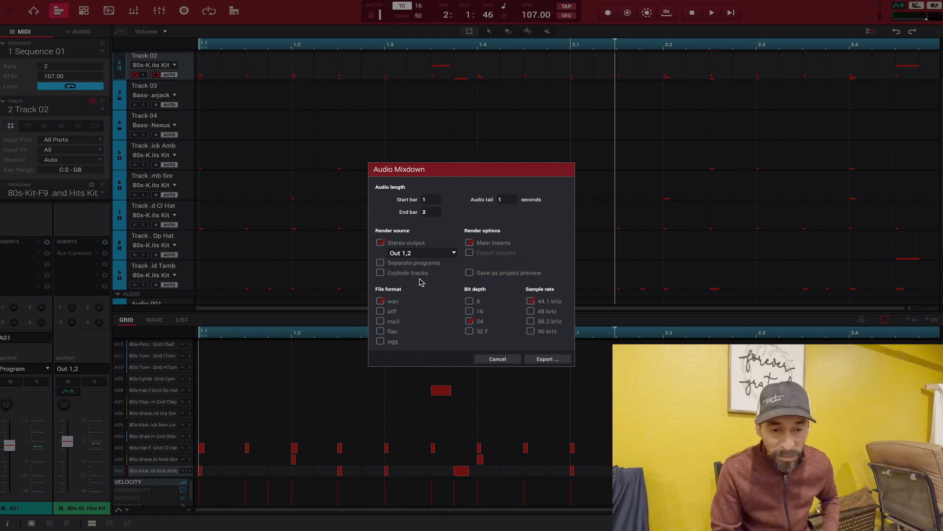
{"action": "left_click", "coordinate": [381, 274]}
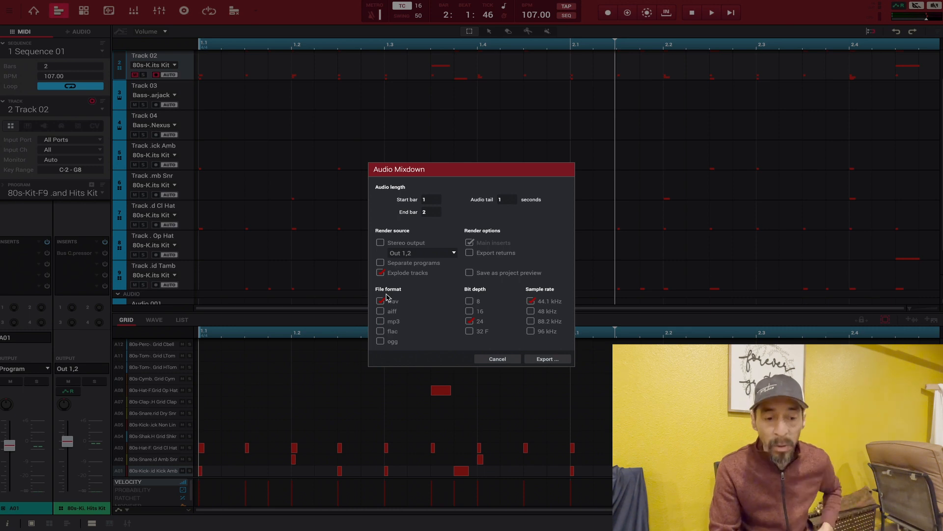
{"action": "left_click", "coordinate": [380, 322]}
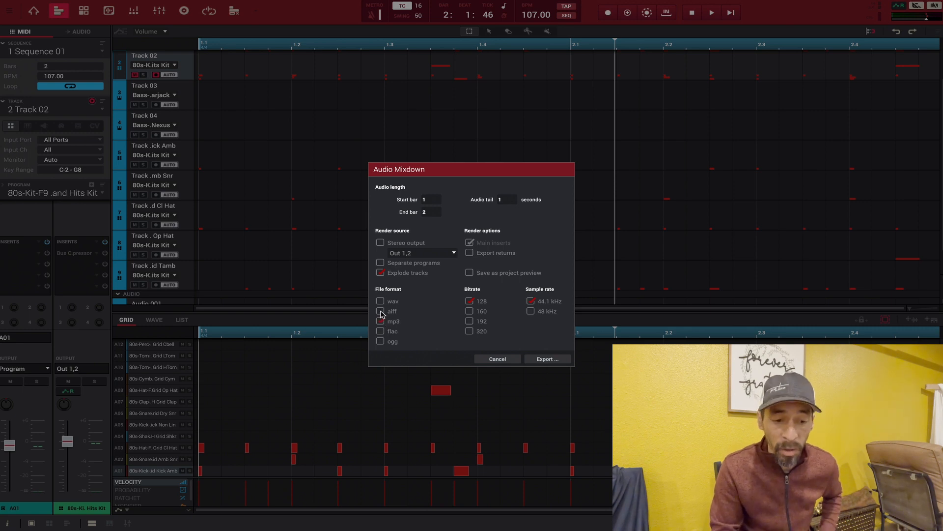
{"action": "left_click", "coordinate": [380, 302]}
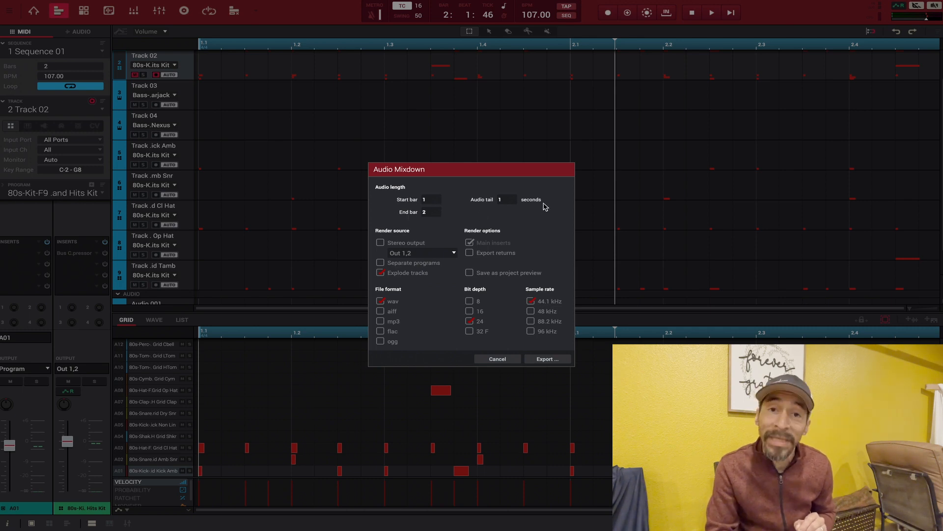
- Export the exploded tracks as Freakquently.wav into a new folder named Freak Explode inside the Freakquently project folder
{"action": "left_click", "coordinate": [550, 359]}
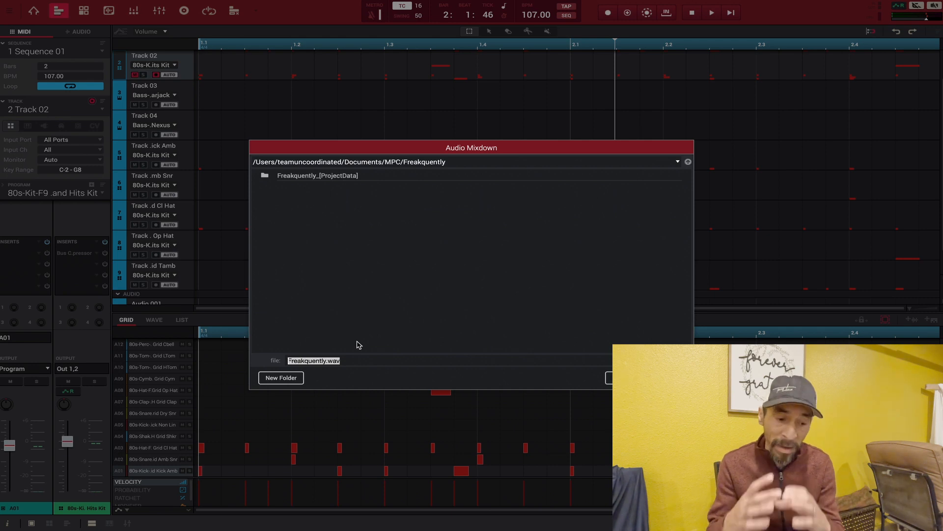
{"action": "left_click", "coordinate": [284, 380]}
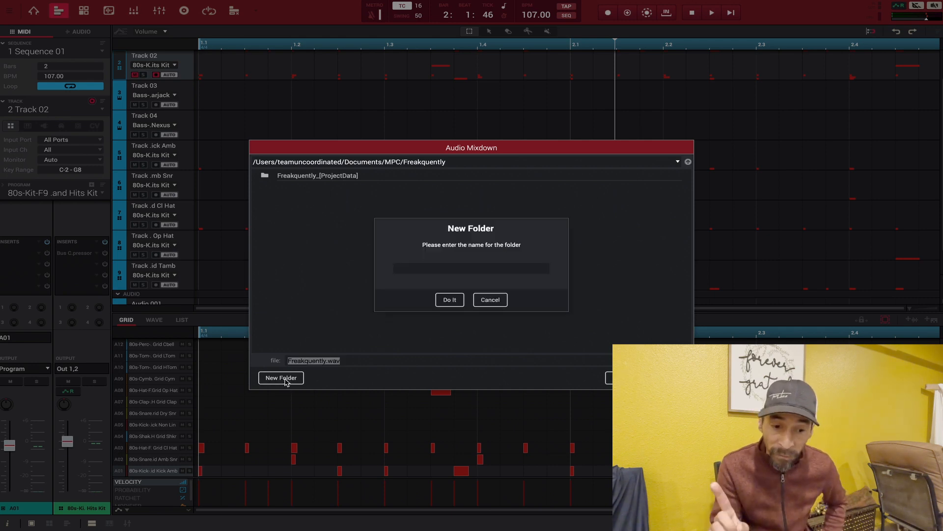
{"action": "type", "text": "F"}
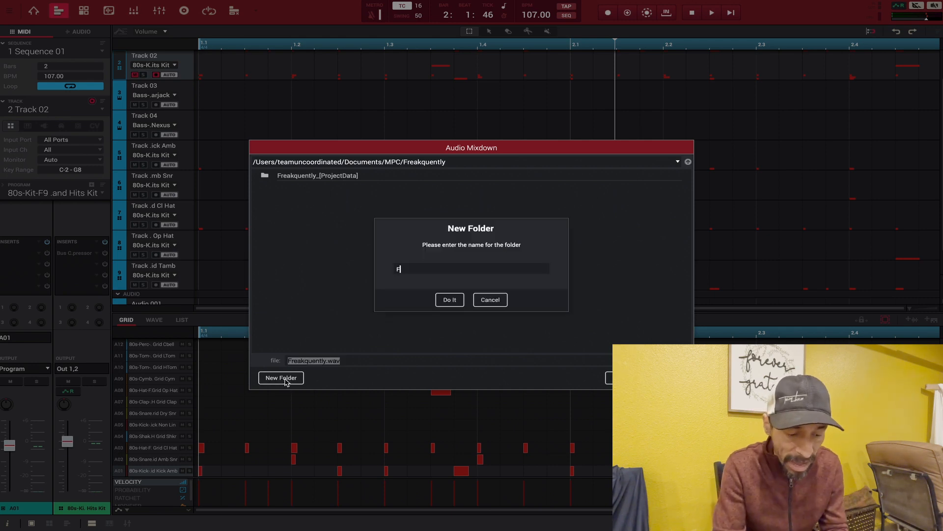
{"action": "type", "text": "reak"}
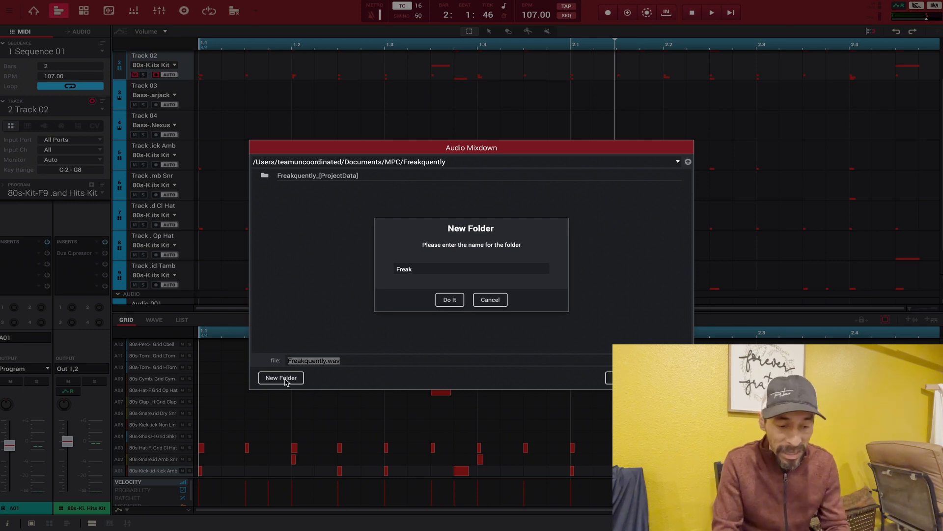
{"action": "type", "text": " E"}
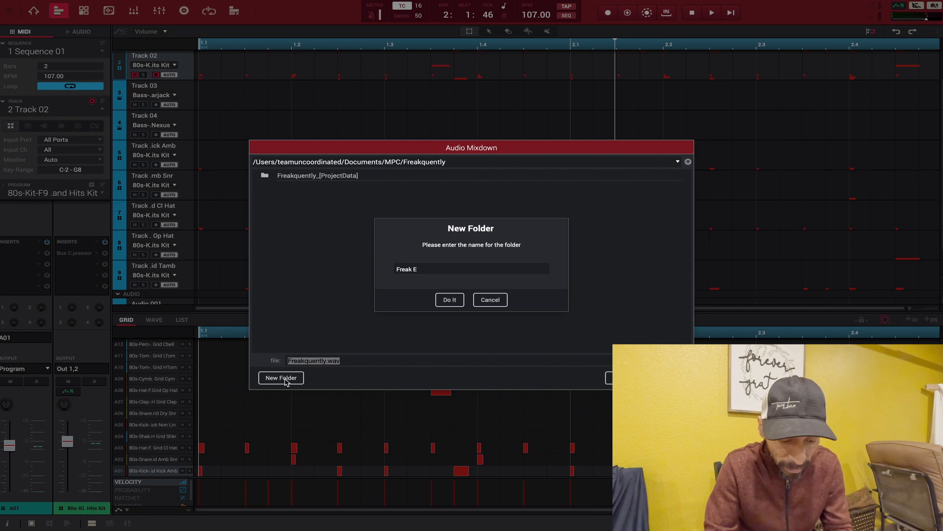
{"action": "type", "text": "xplode"}
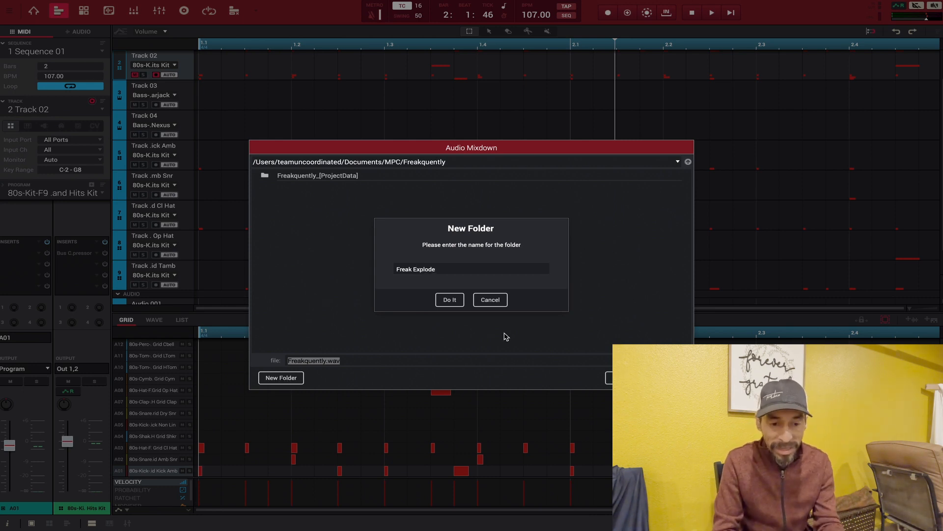
{"action": "left_click", "coordinate": [449, 300]}
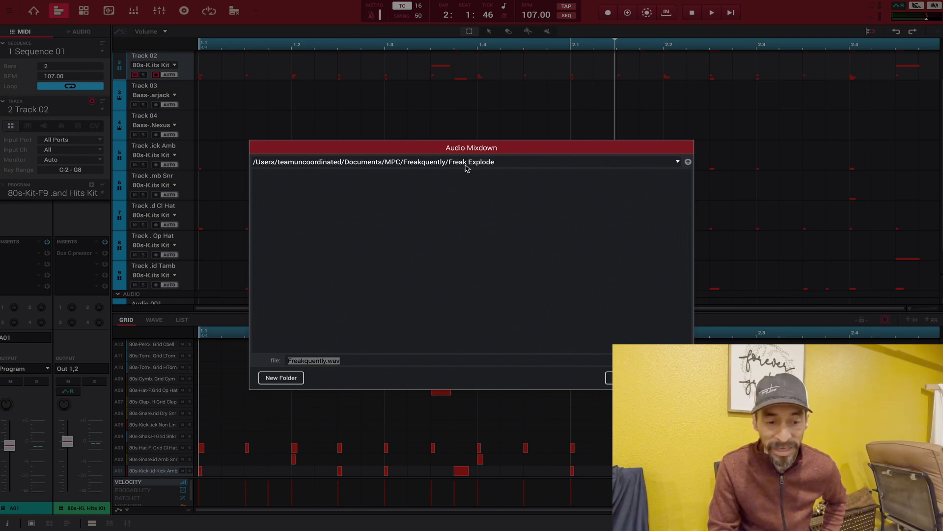
{"action": "left_click", "coordinate": [350, 361]}
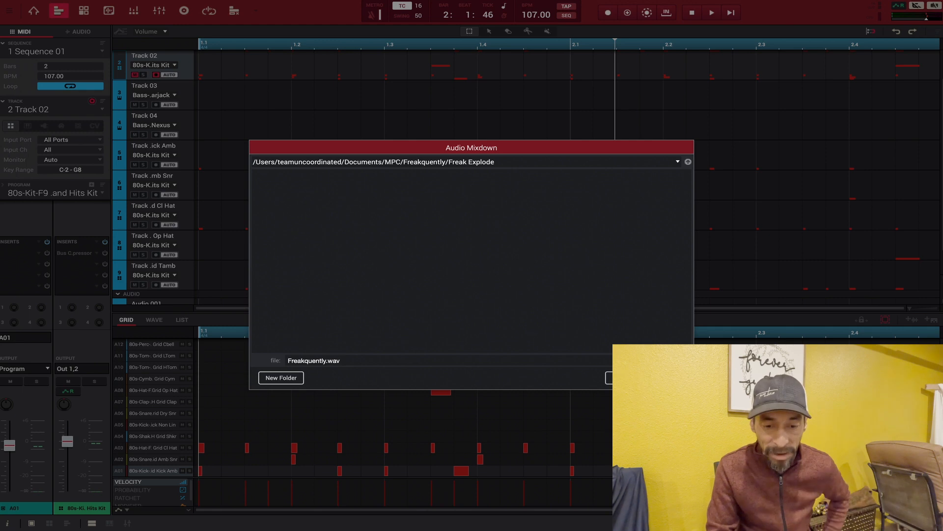
{"action": "key", "text": "Return"}
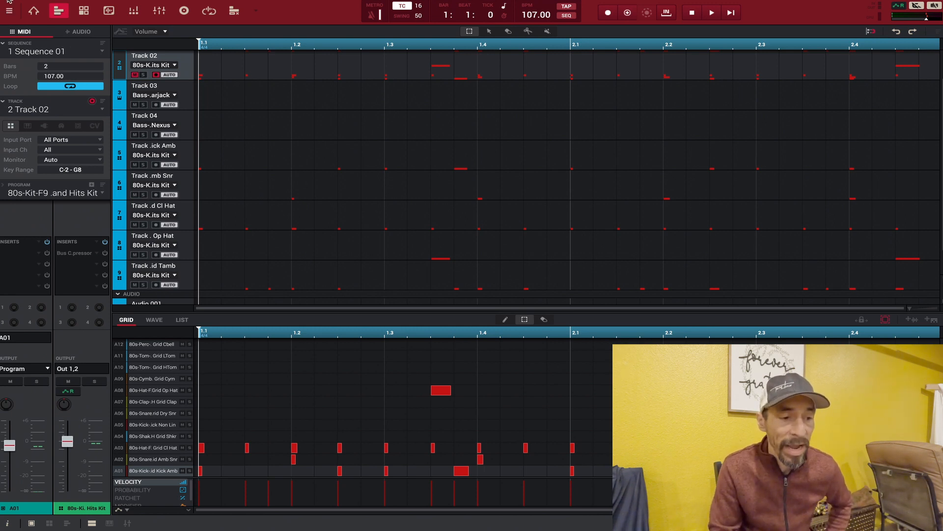
- Minimise MPC and switch to Finder to inspect the exported files in Documents/MPC/Freakquently/Freak Explode
{"action": "left_click", "coordinate": [27, 5]}
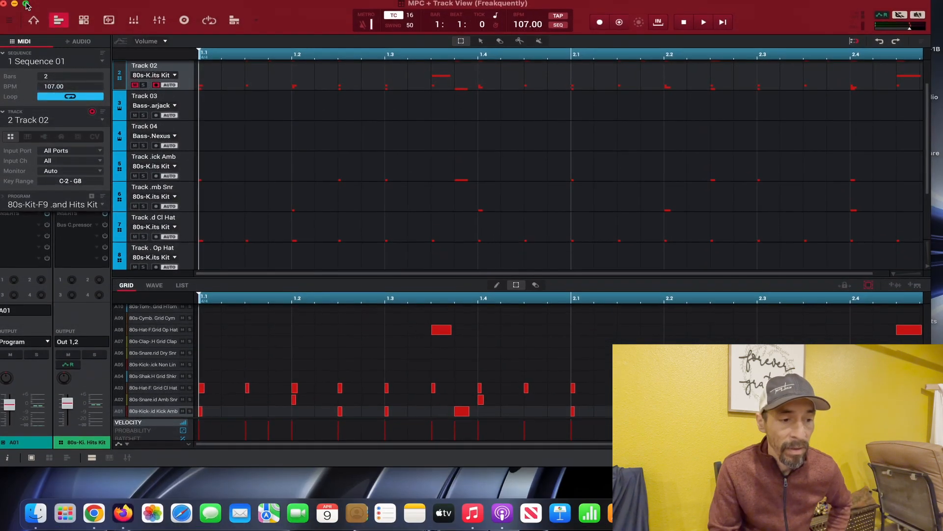
{"action": "left_click", "coordinate": [14, 7]}
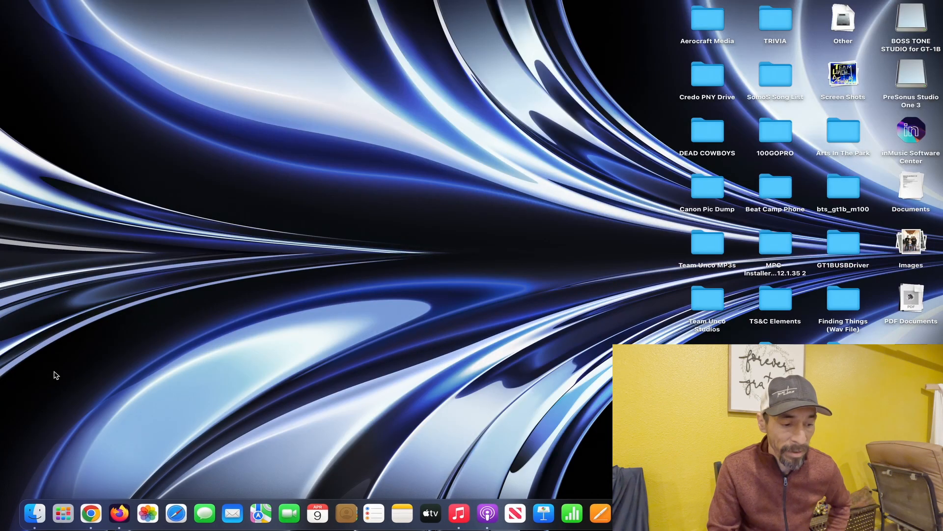
{"action": "left_click", "coordinate": [34, 516]}
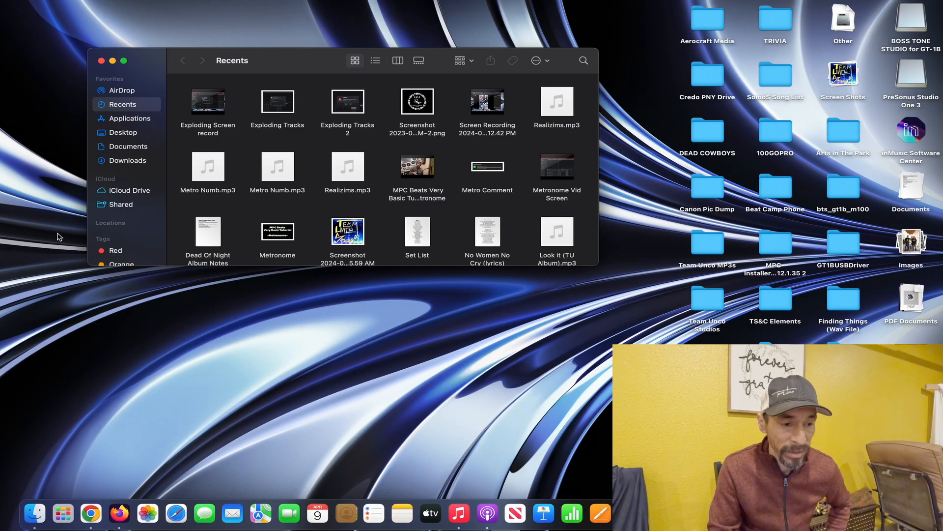
{"action": "left_click", "coordinate": [116, 149]}
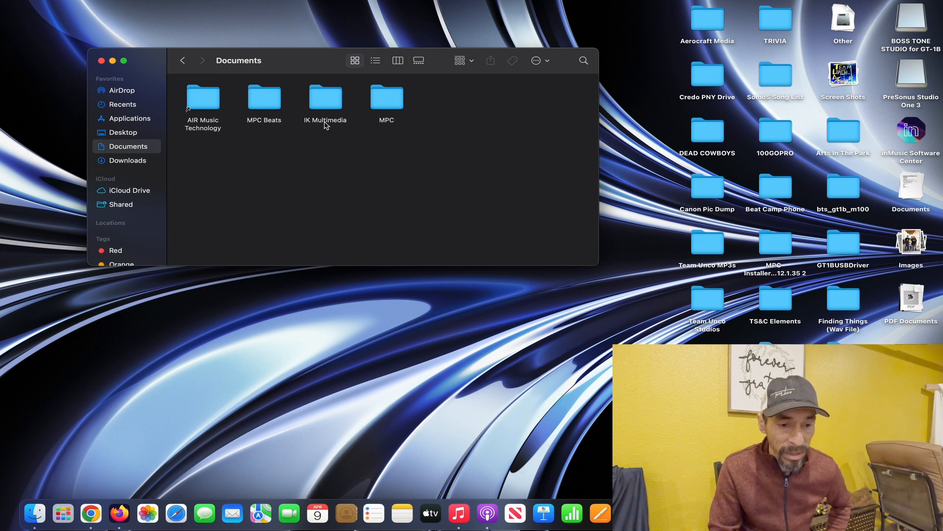
{"action": "left_click", "coordinate": [370, 103]}
{"action": "double_click", "coordinate": [370, 103]}
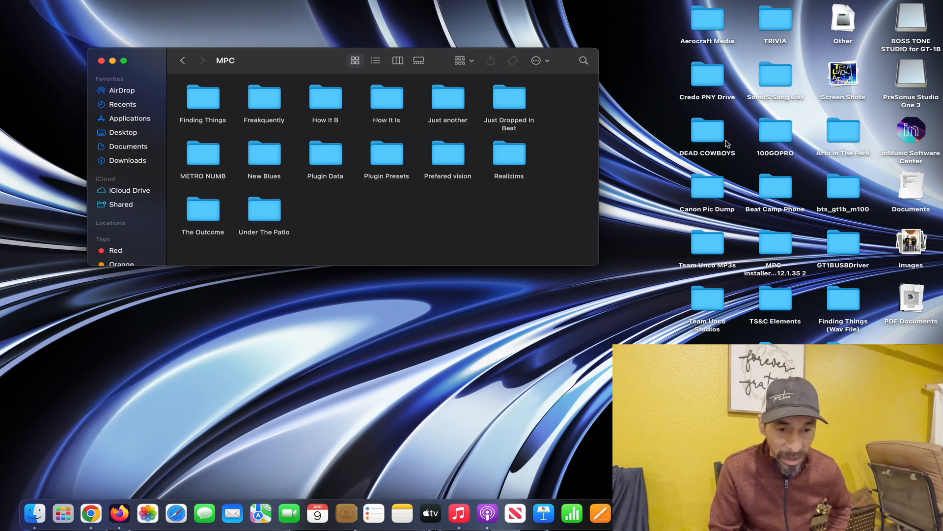
{"action": "double_click", "coordinate": [275, 105]}
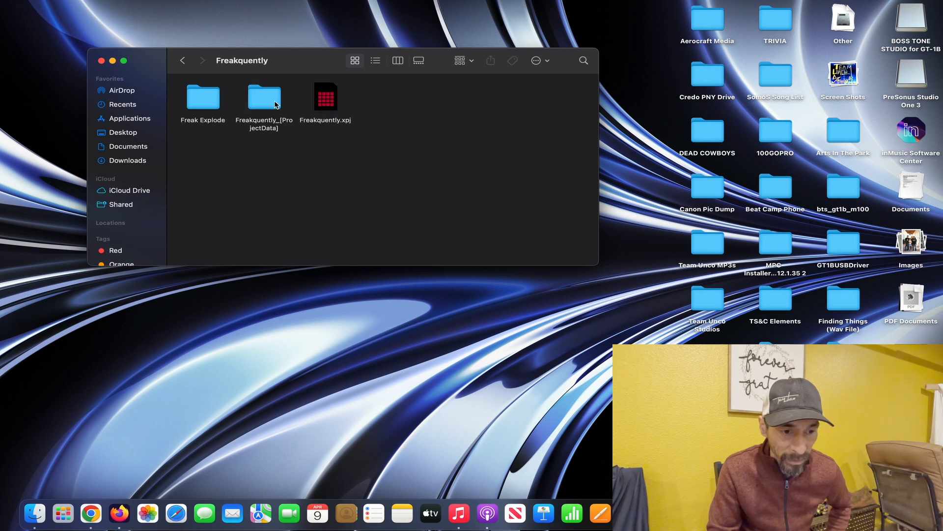
{"action": "double_click", "coordinate": [209, 102]}
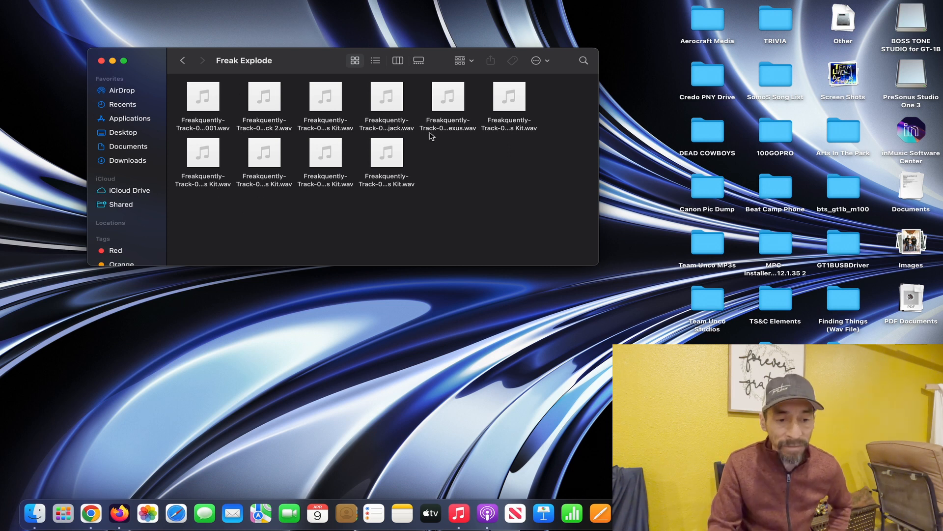
{"action": "left_click", "coordinate": [182, 60]}
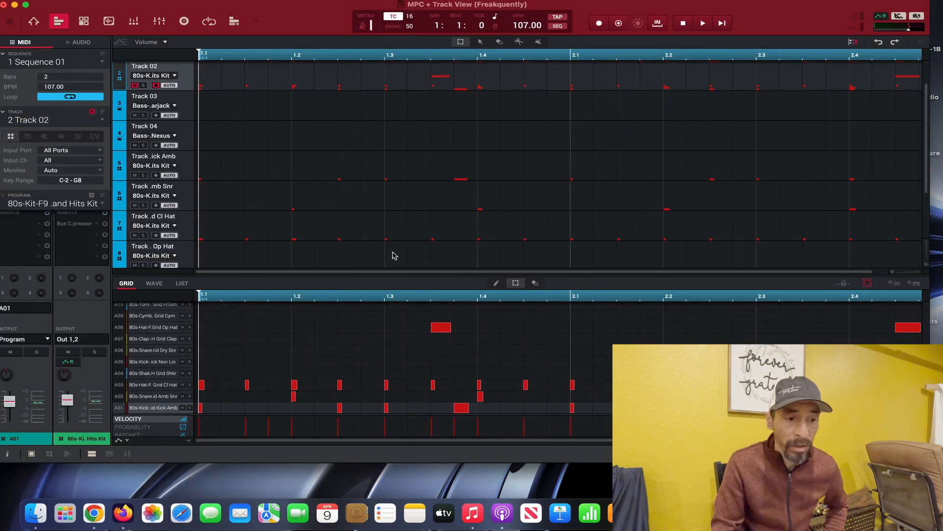
- Quit MPC without saving the changes, and reload the recent project Freakquently.xpj after restarting it
{"action": "left_click", "coordinate": [3, 5]}
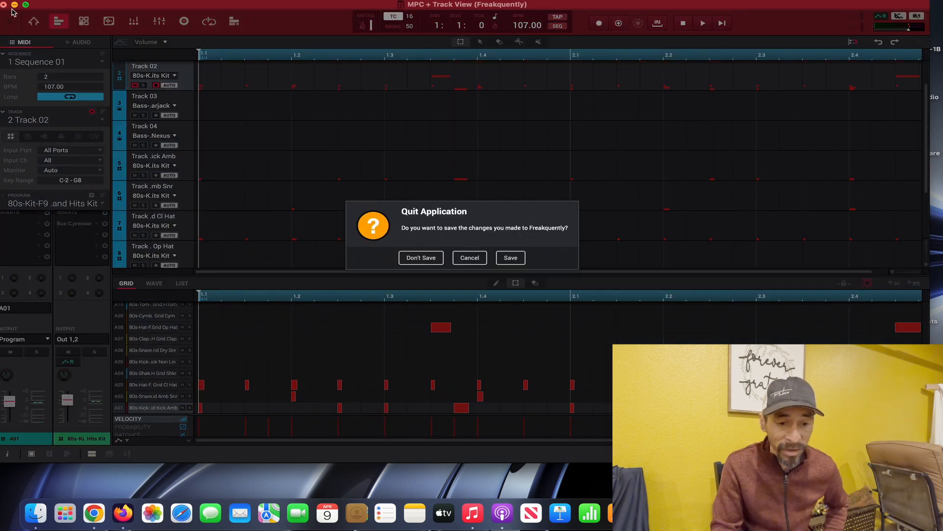
{"action": "left_click", "coordinate": [421, 259]}
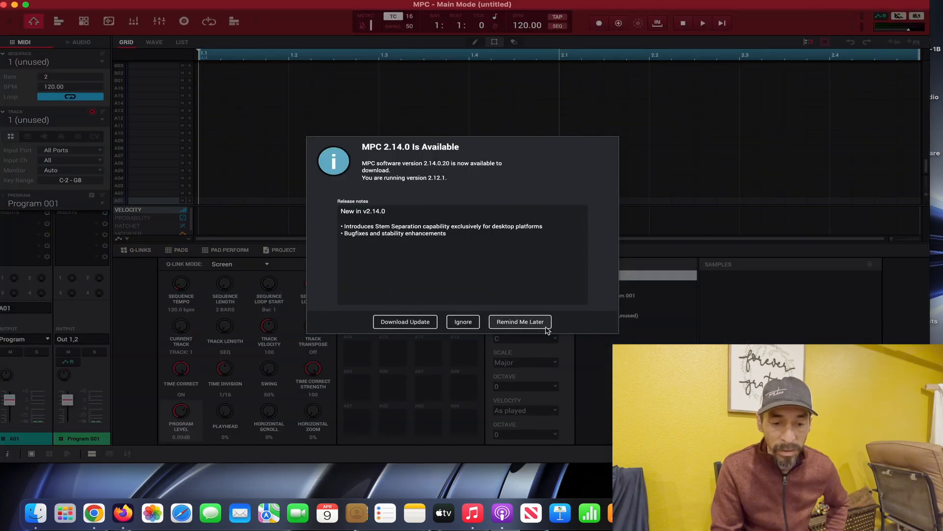
{"action": "left_click", "coordinate": [514, 321]}
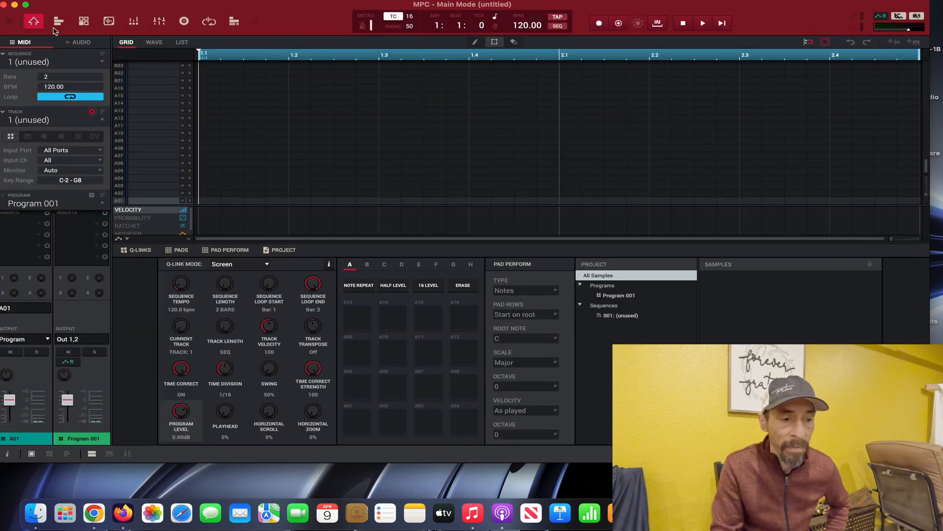
{"action": "left_click", "coordinate": [12, 23]}
{"action": "mouse_move", "coordinate": [19, 36]}
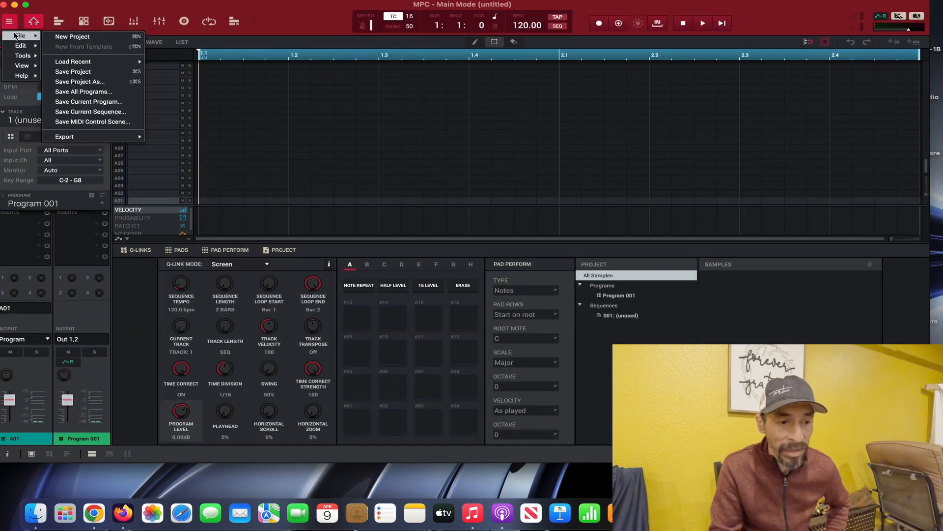
{"action": "mouse_move", "coordinate": [68, 61]}
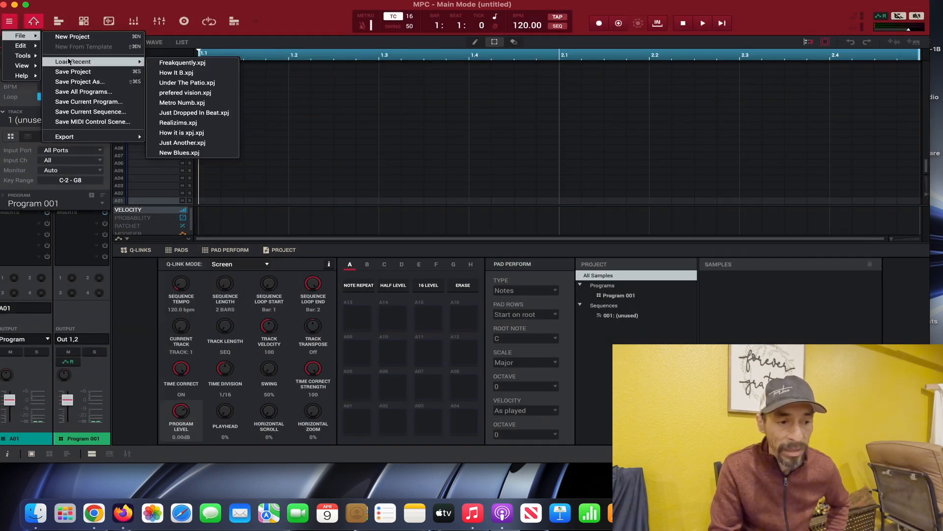
{"action": "left_click", "coordinate": [167, 63]}
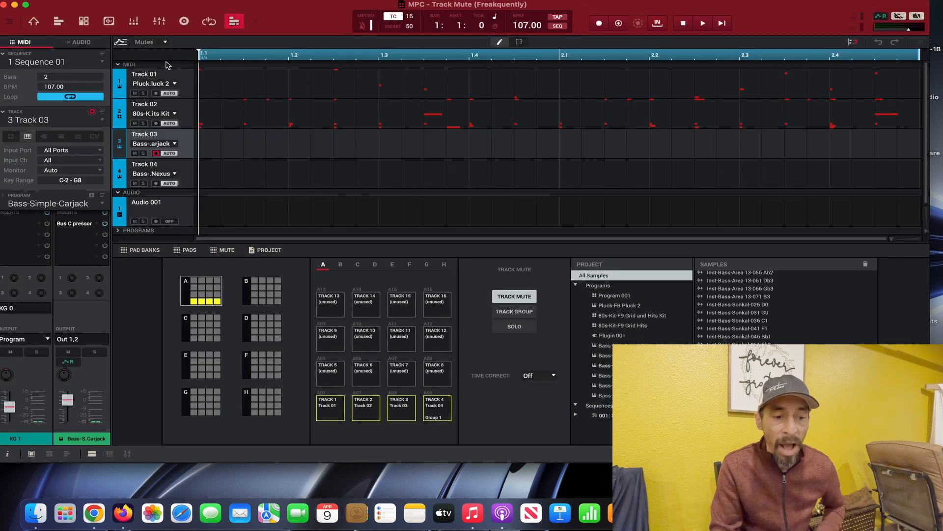